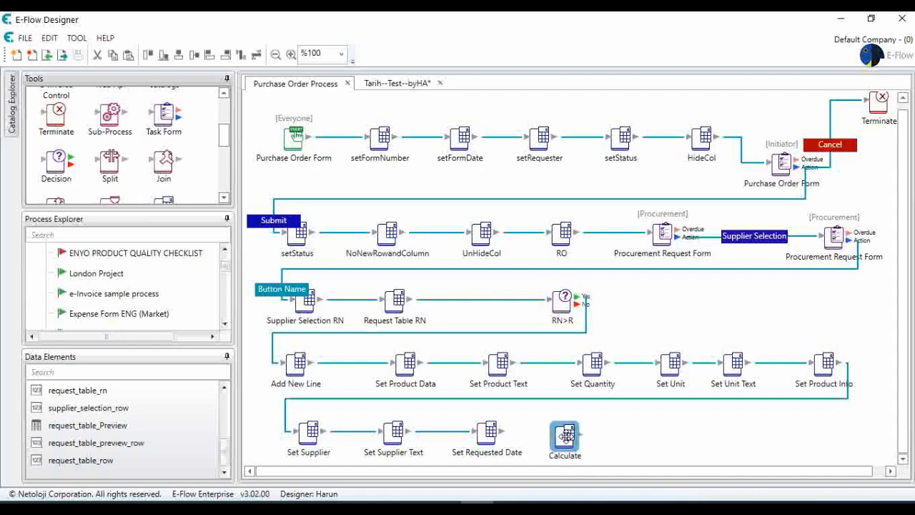
Connect Set Requested Date to the new Calculate step and set its calculated data element to supplier_selection_row
drag(504, 437, 573, 432)
double_click(573, 431)
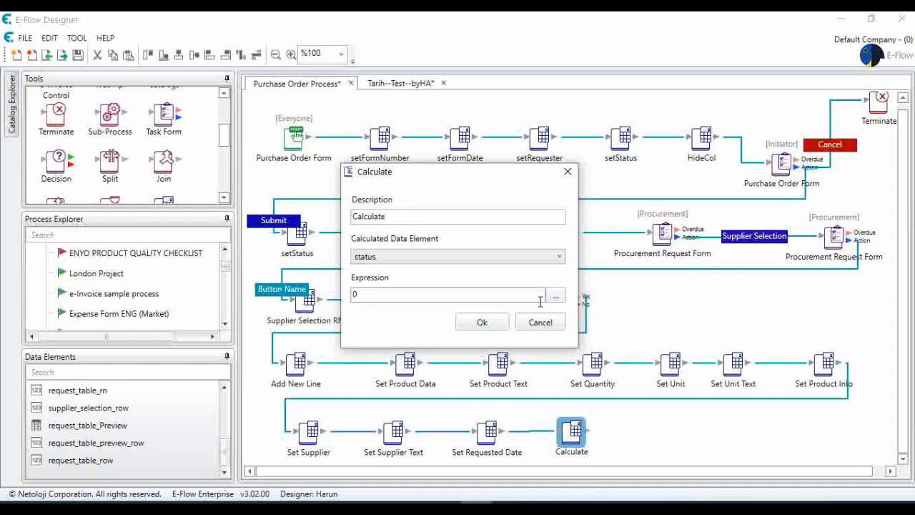
click(551, 257)
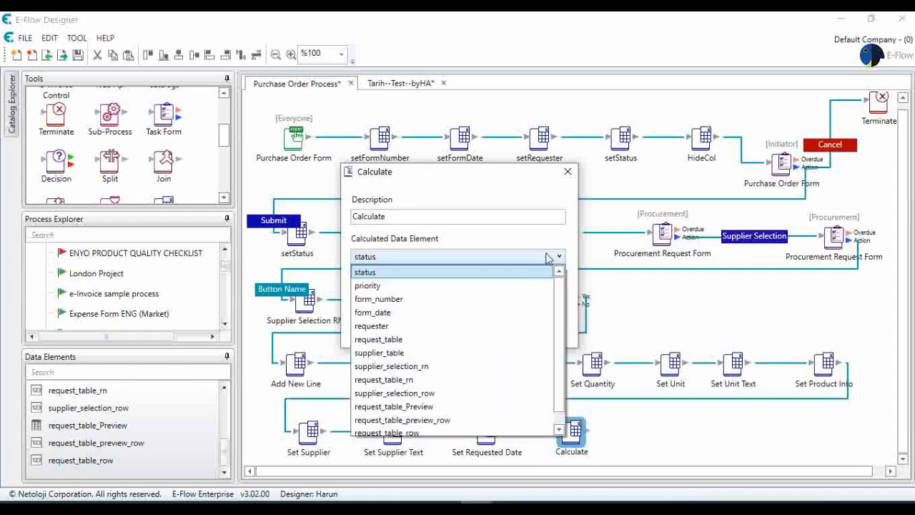
scroll(512, 365, down, 1)
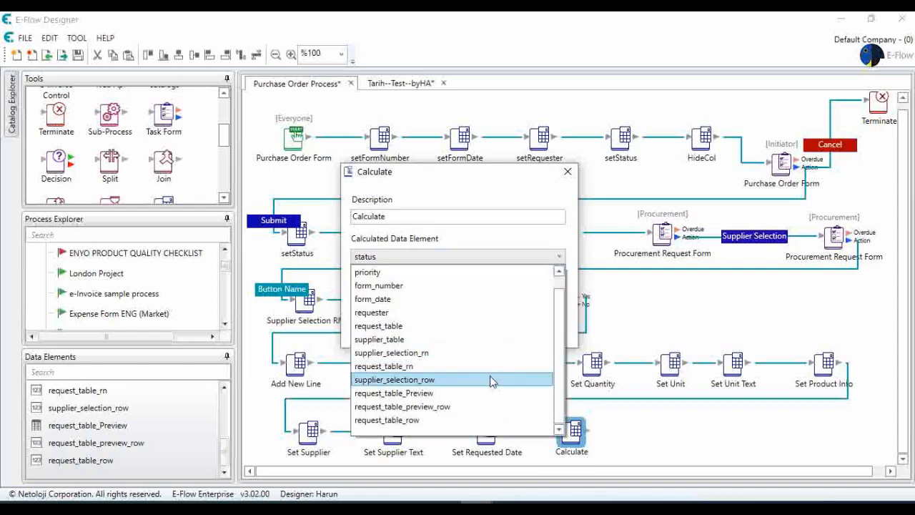
click(491, 379)
Build the expression %supplier_selection_row%+1 for the Calculate step that follows Set Requested Date
click(556, 294)
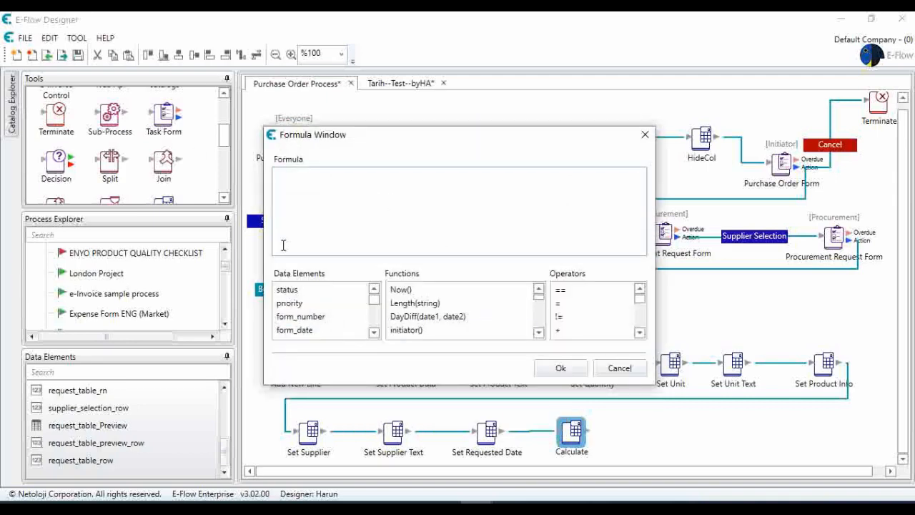
drag(373, 299, 381, 329)
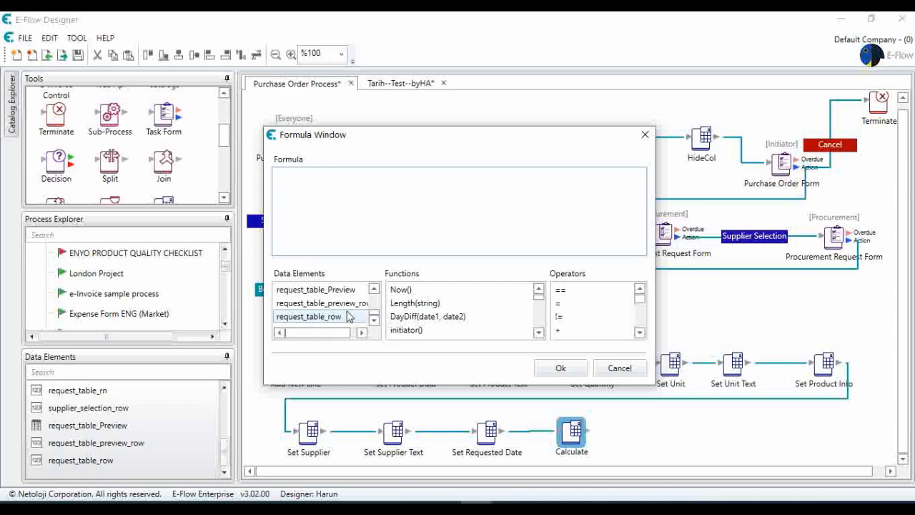
click(373, 289)
double_click(358, 289)
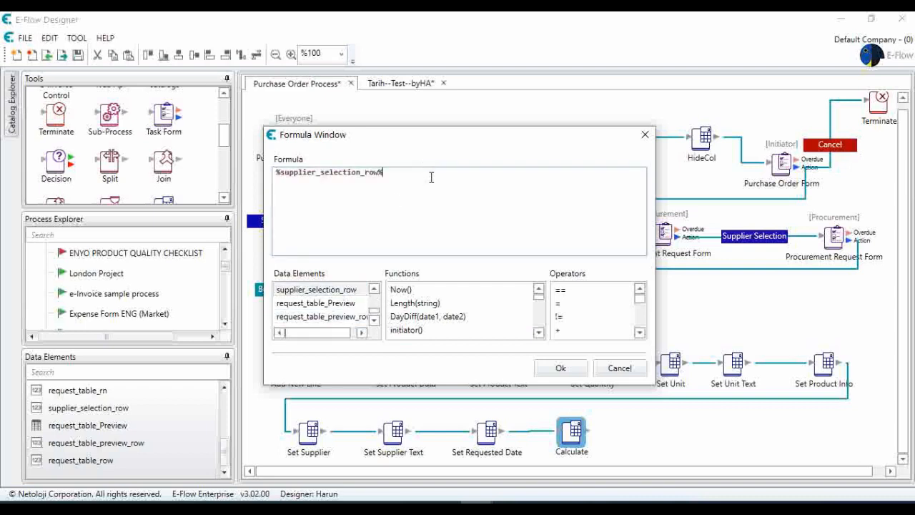
text(+1)
click(555, 368)
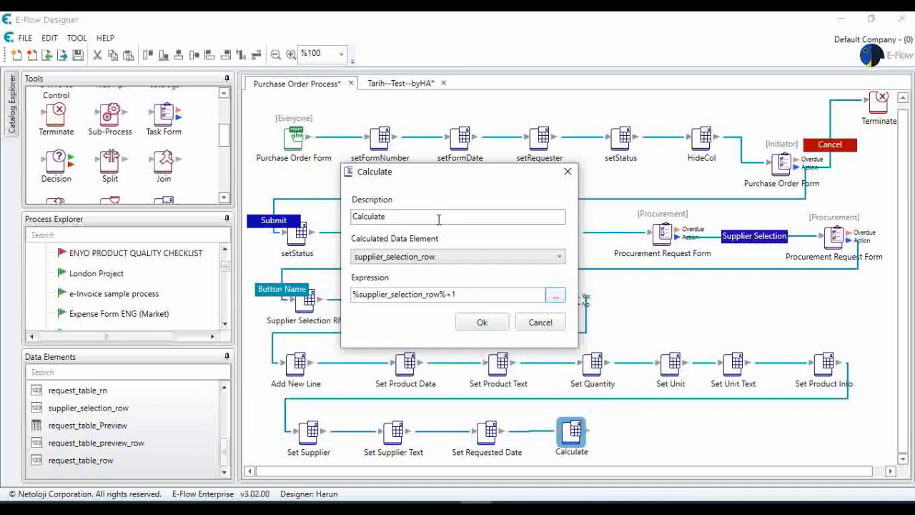
Describe the Calculate step as "Supplier Selection Row+1" and accept its settings
drag(438, 218, 300, 212)
text(S)
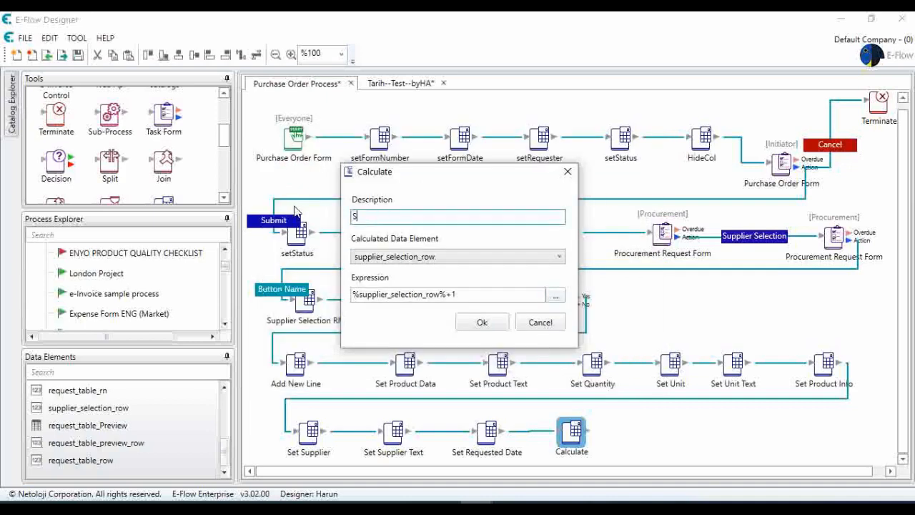
text(upplier Selection Row+1)
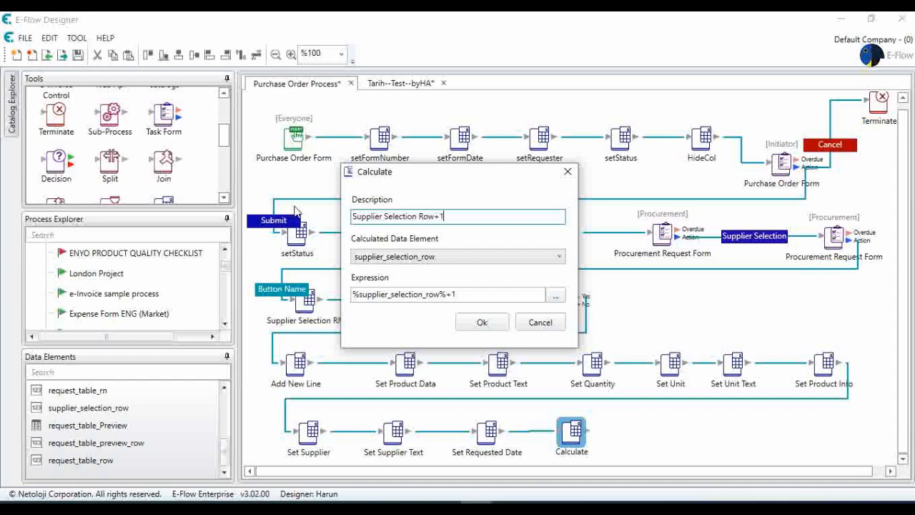
click(476, 323)
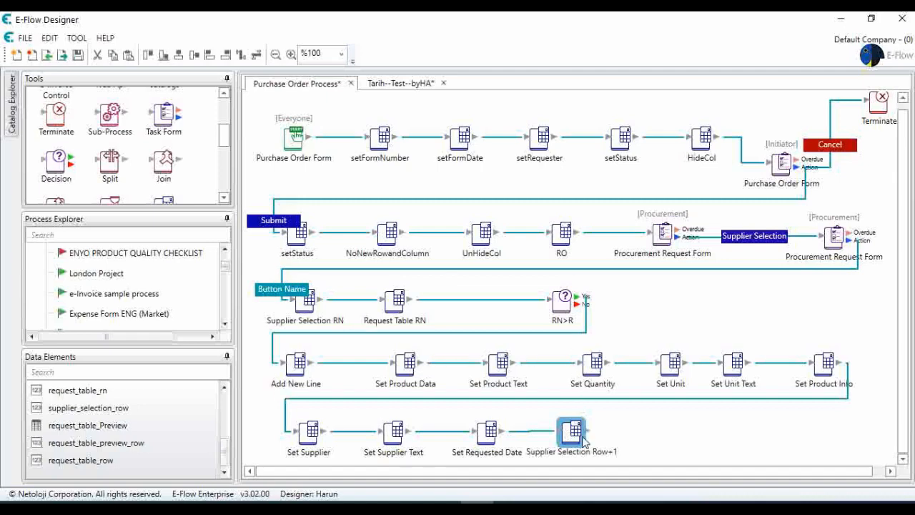
Add another Calculate step beside Supplier Selection Row+1, in line with its row, and connect the two
drag(170, 203, 643, 430)
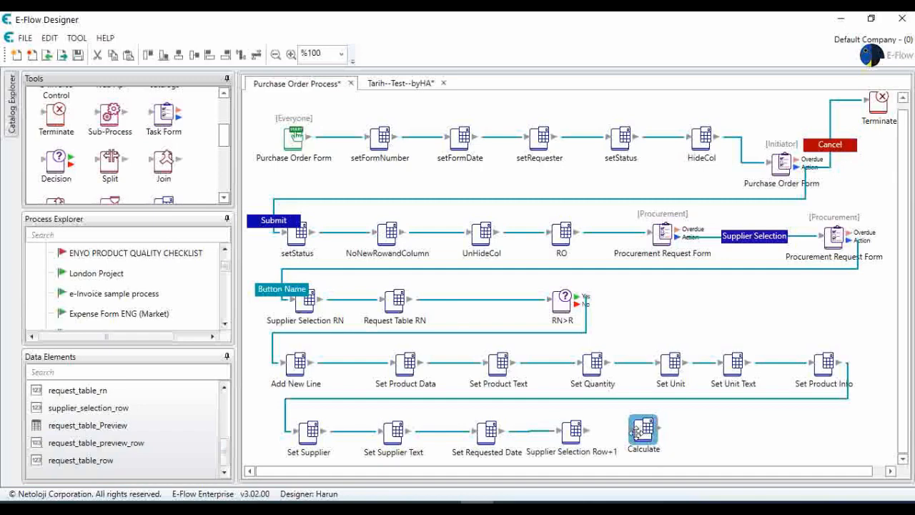
drag(635, 433, 657, 434)
drag(456, 404, 708, 466)
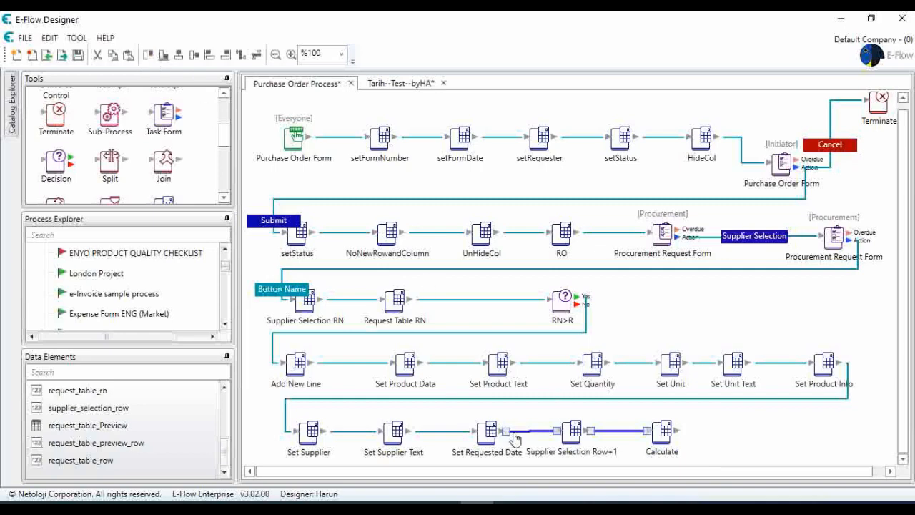
Set the calculated data element of the Calculate step after Supplier Selection Row+1 to request_table_preview_row
double_click(662, 431)
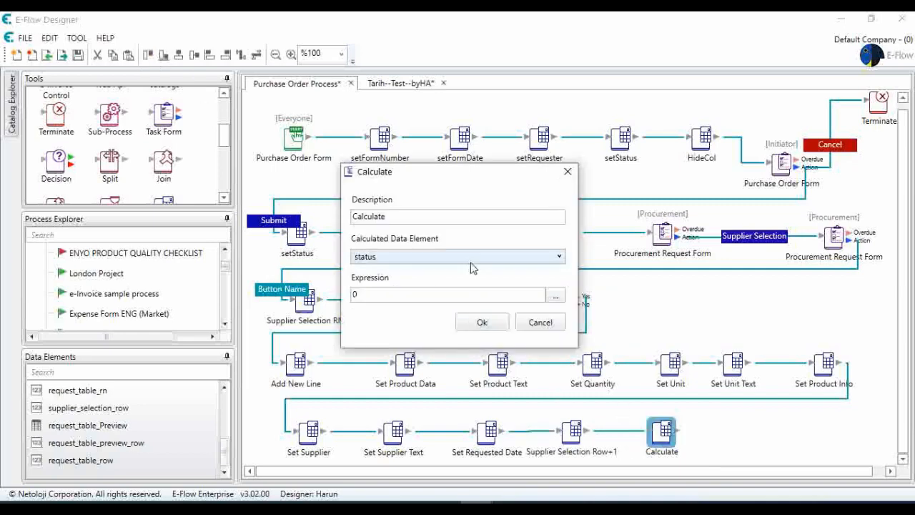
click(469, 258)
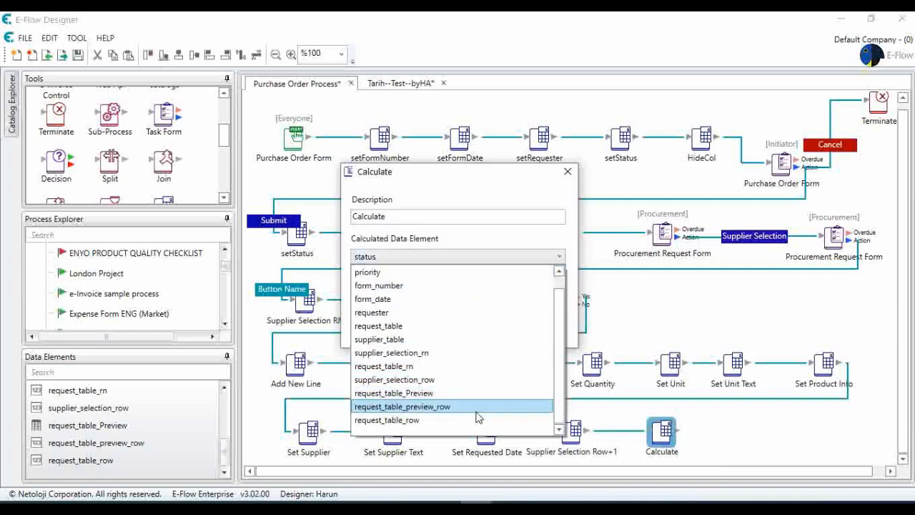
click(477, 417)
click(411, 215)
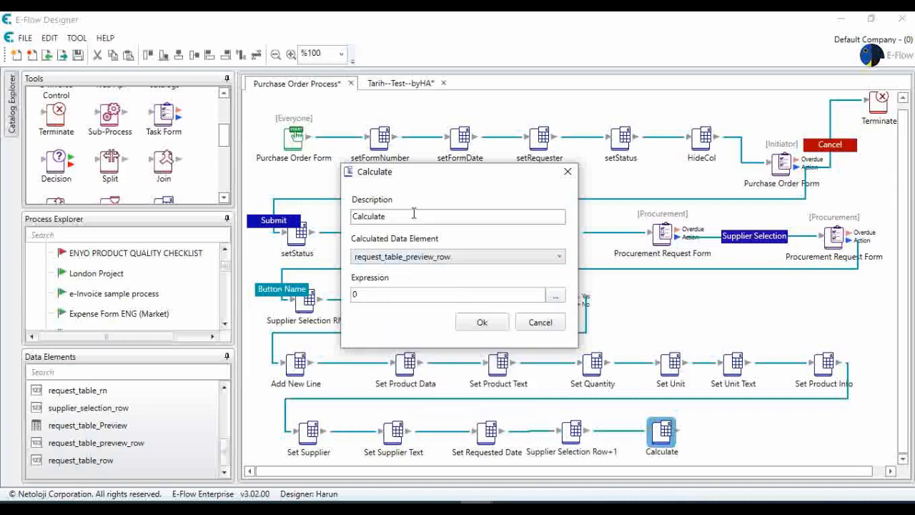
Build the expression %request_table_preview_row%+1 for this Calculate step
click(556, 295)
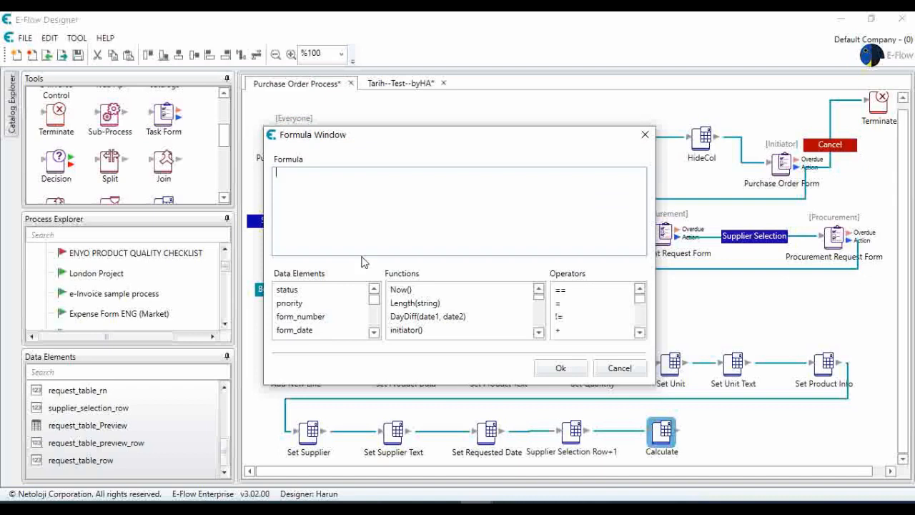
click(373, 310)
click(379, 327)
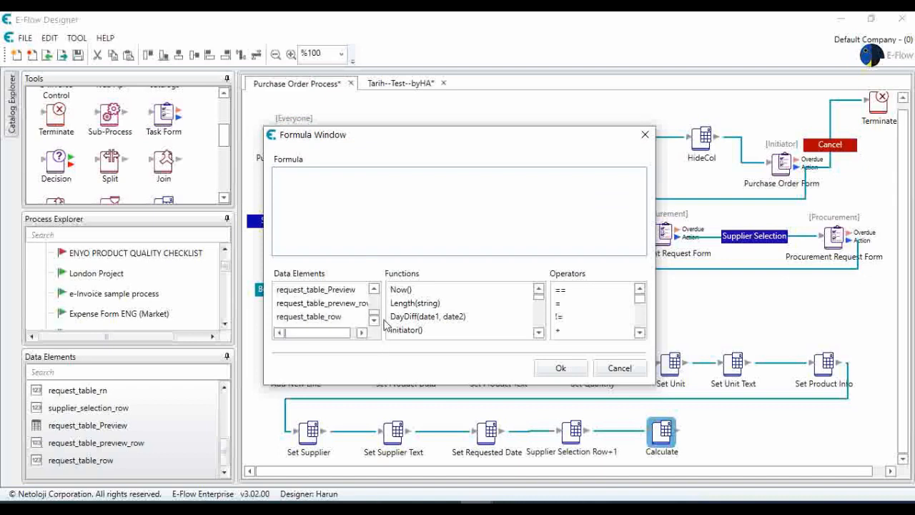
double_click(361, 303)
click(437, 175)
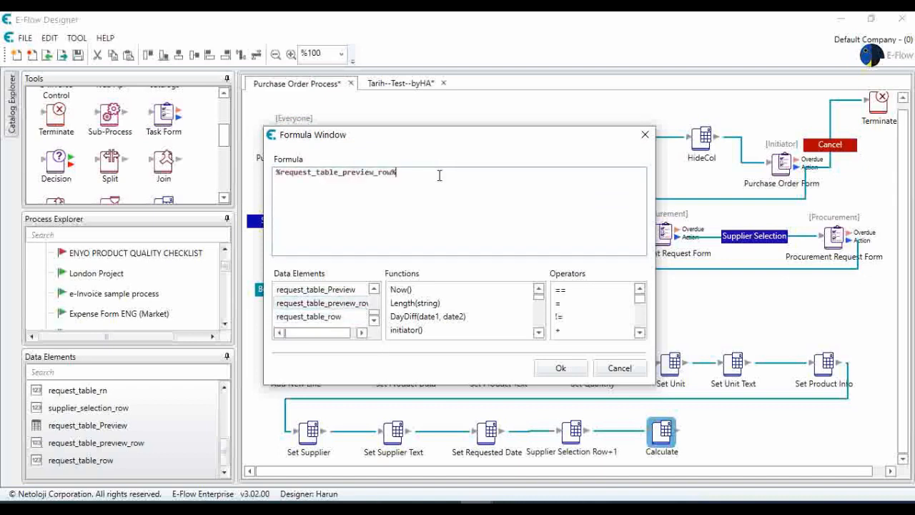
text(*)
click(560, 368)
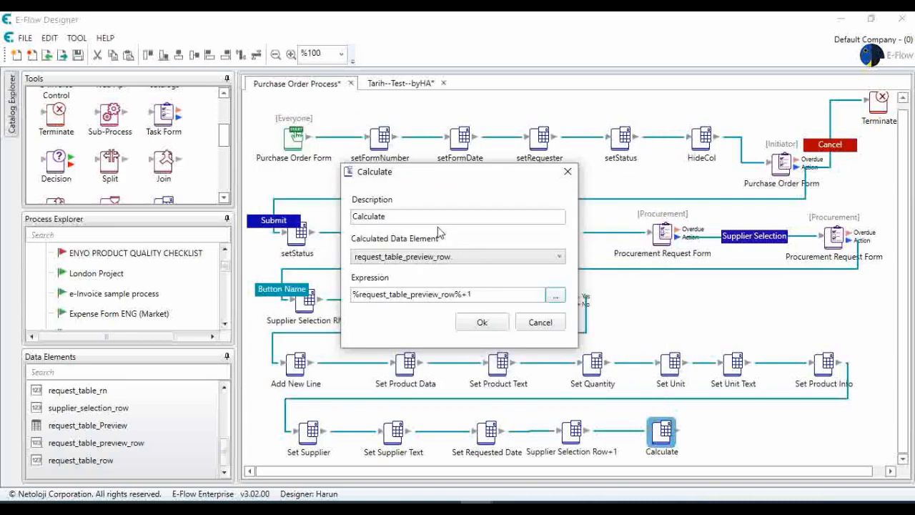
Describe the Calculate step as "Req Table Preview Row+1" and accept its settings
drag(424, 218, 303, 221)
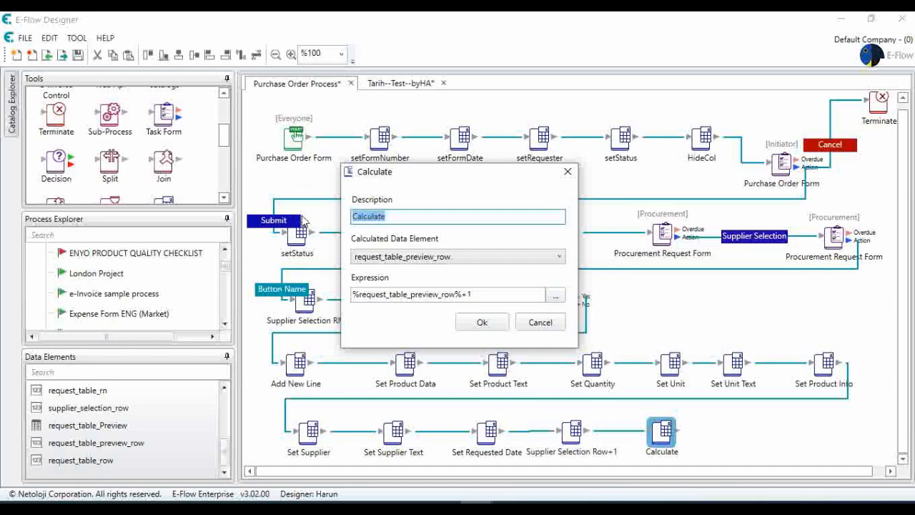
text(Req Table Preview)
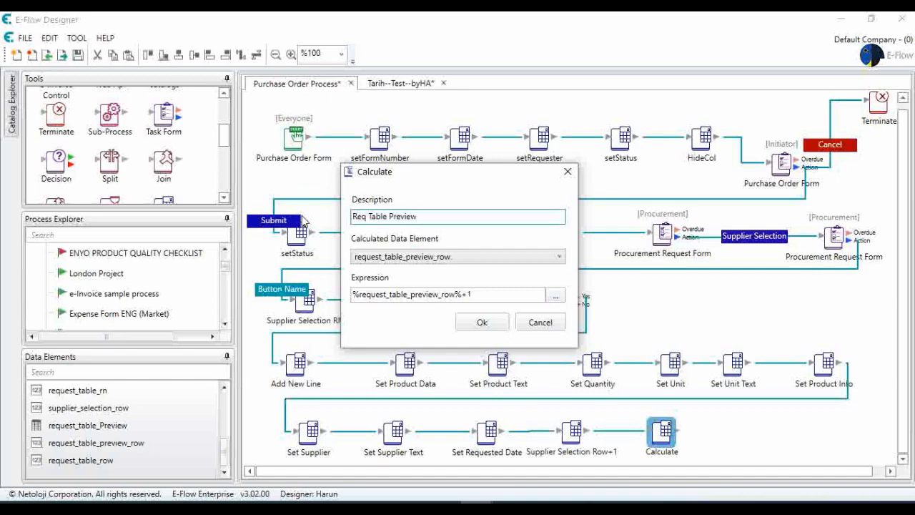
text( row+1)
click(482, 322)
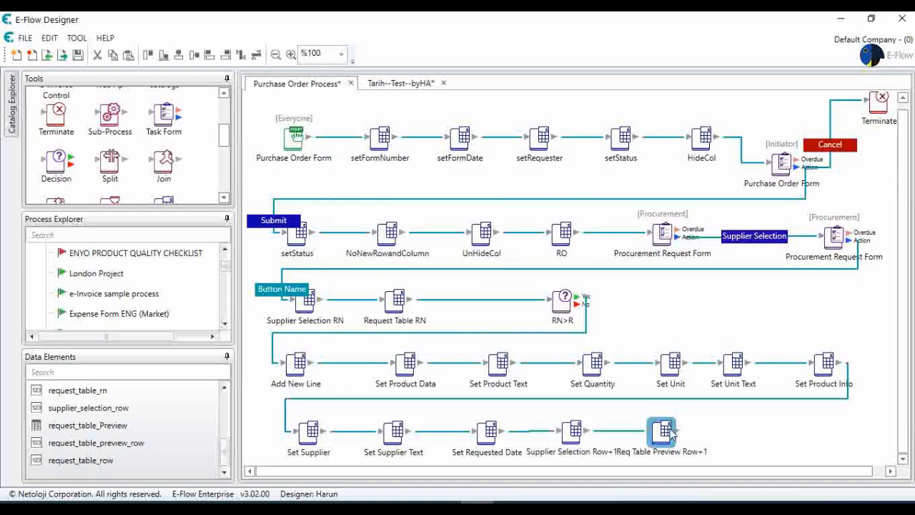
Space Req Table Preview Row+1 away from its neighbour, connect it back to the RN>R decision and save the process
drag(662, 431, 679, 429)
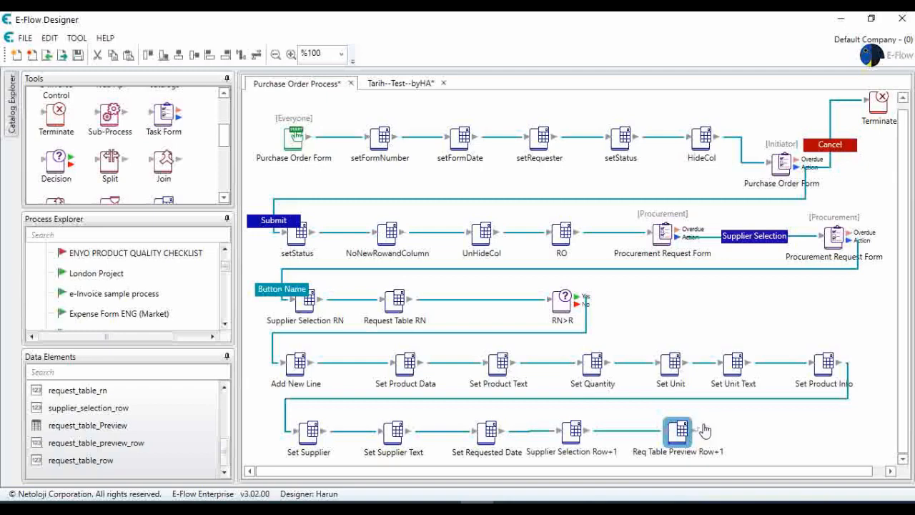
drag(704, 429, 570, 309)
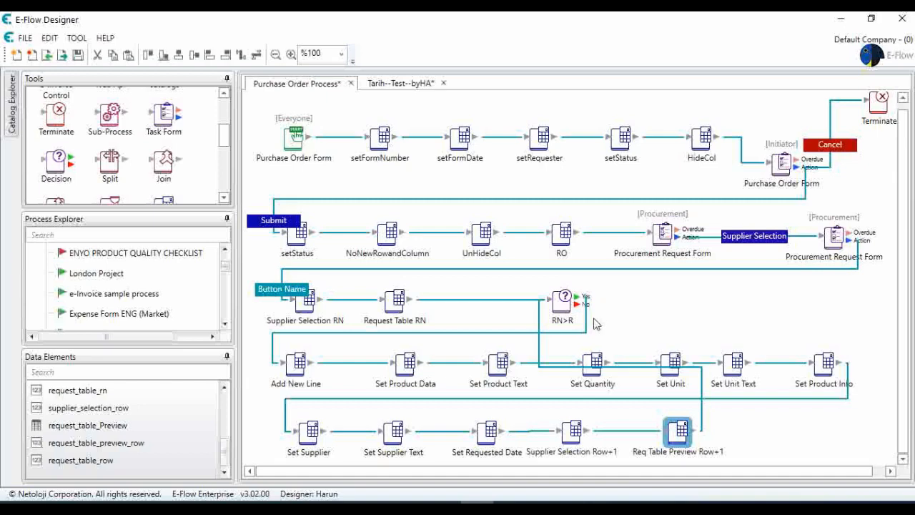
click(76, 55)
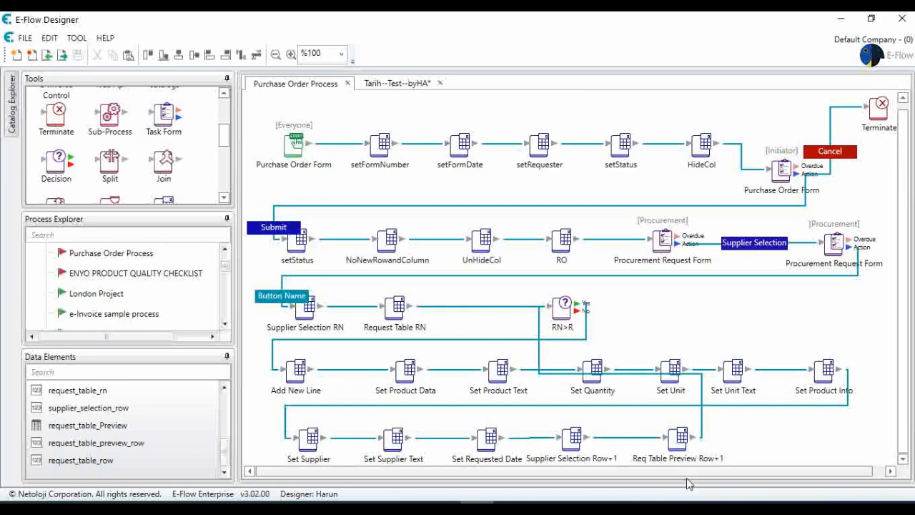
right_click(722, 508)
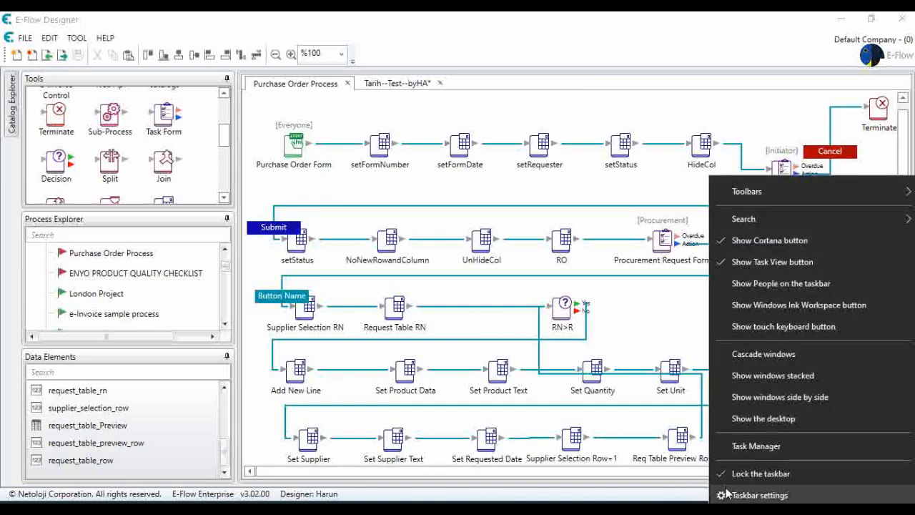
click(727, 493)
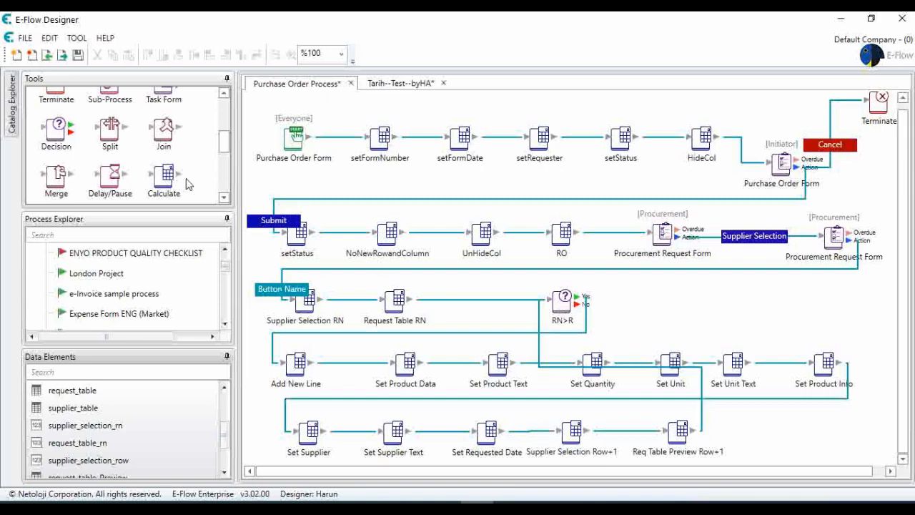
Add a Calculate step beside the RN>R decision and set its calculated data element to request_table_row
drag(164, 174, 652, 303)
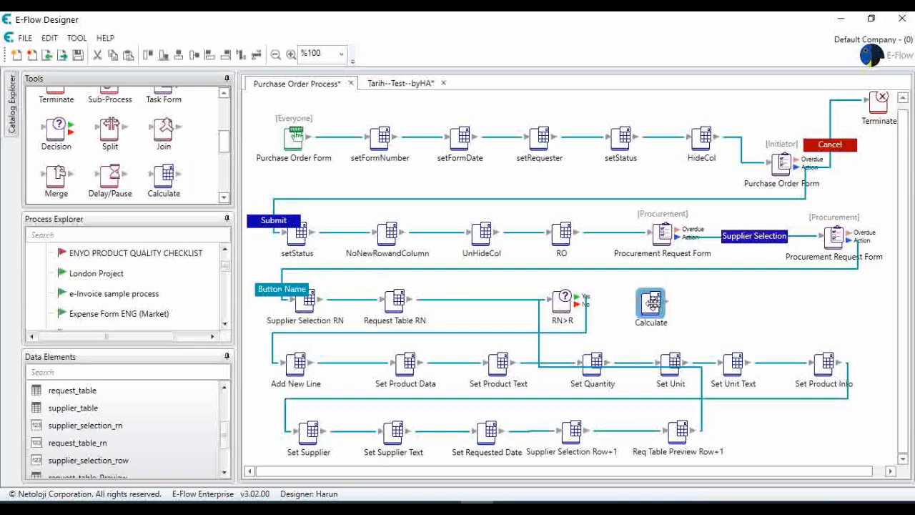
double_click(652, 303)
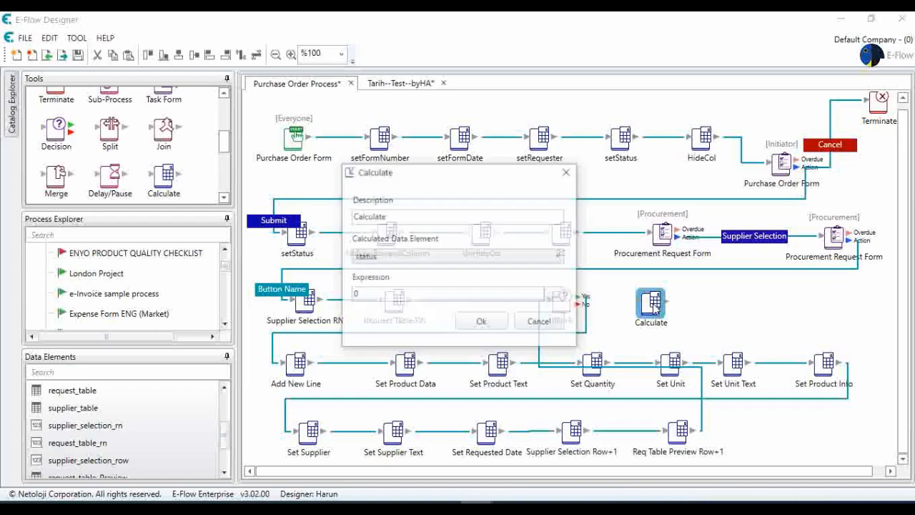
click(447, 259)
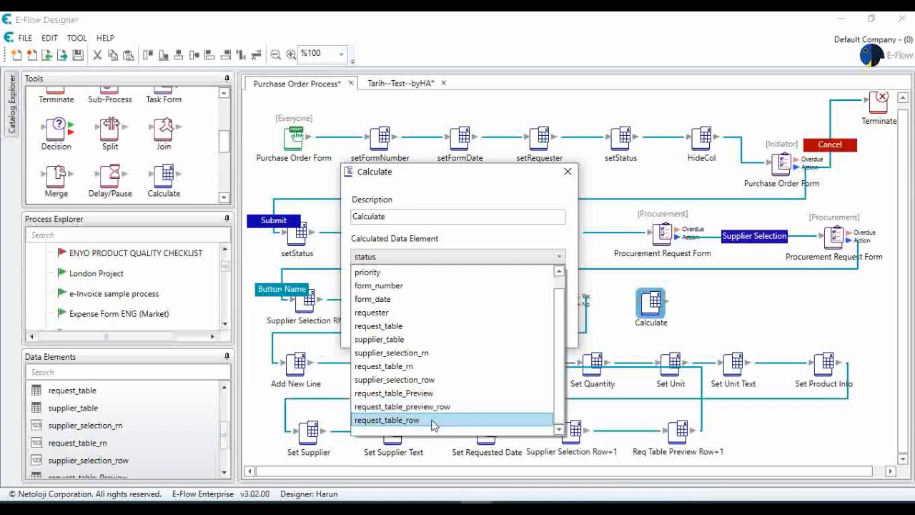
click(432, 420)
Build the expression %request_table_row%+1 for the Calculate step beside RN>R
click(556, 297)
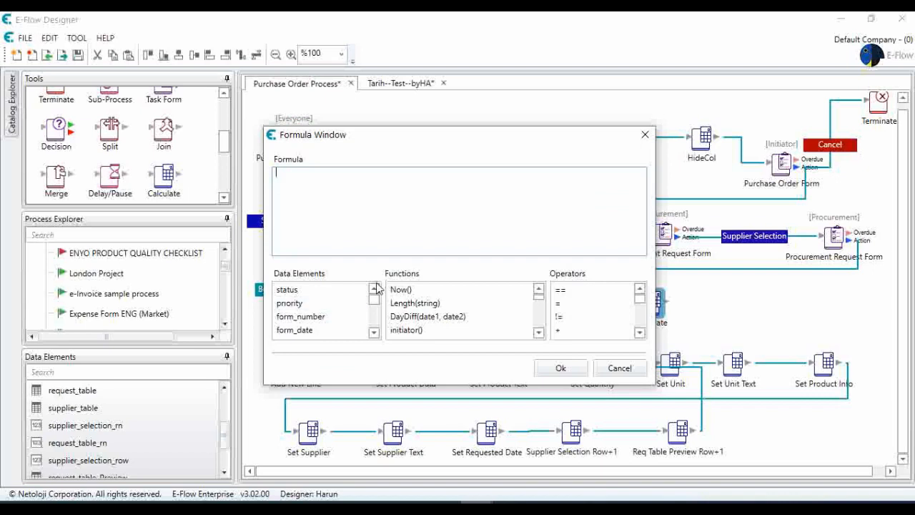
drag(374, 301, 379, 335)
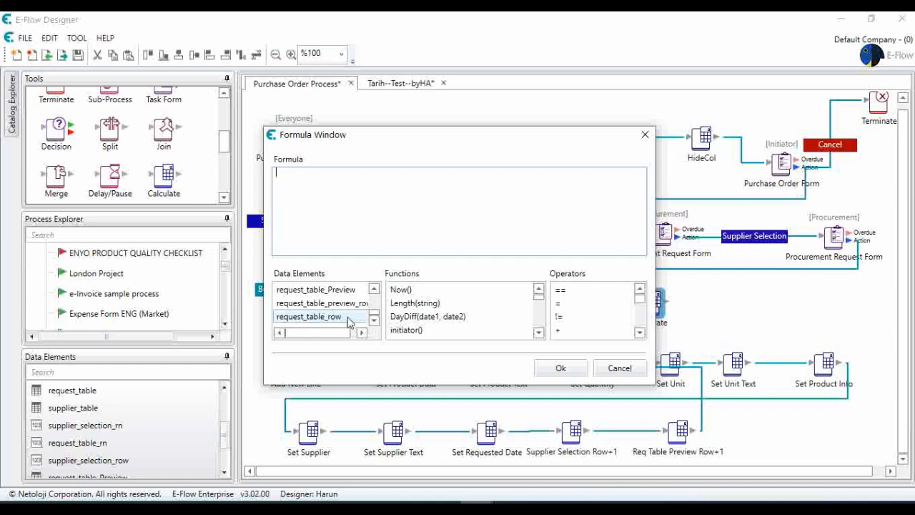
double_click(347, 317)
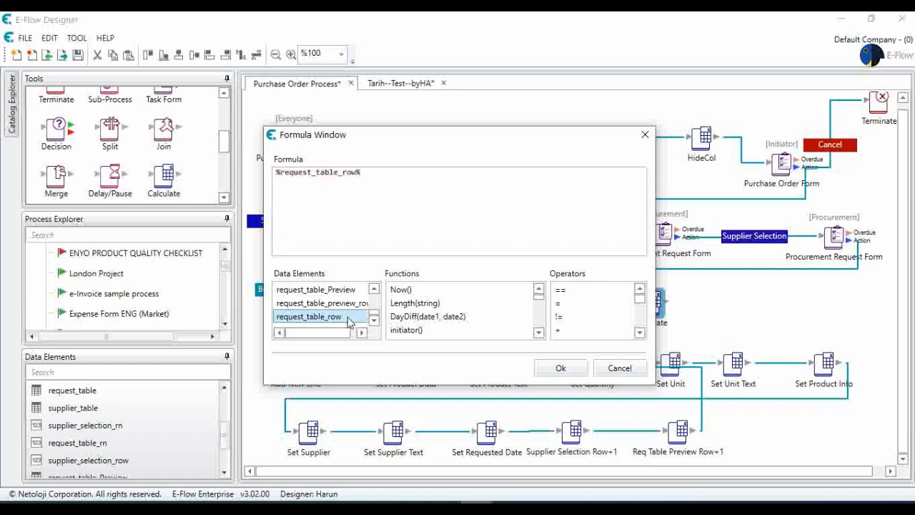
click(400, 178)
text(+1)
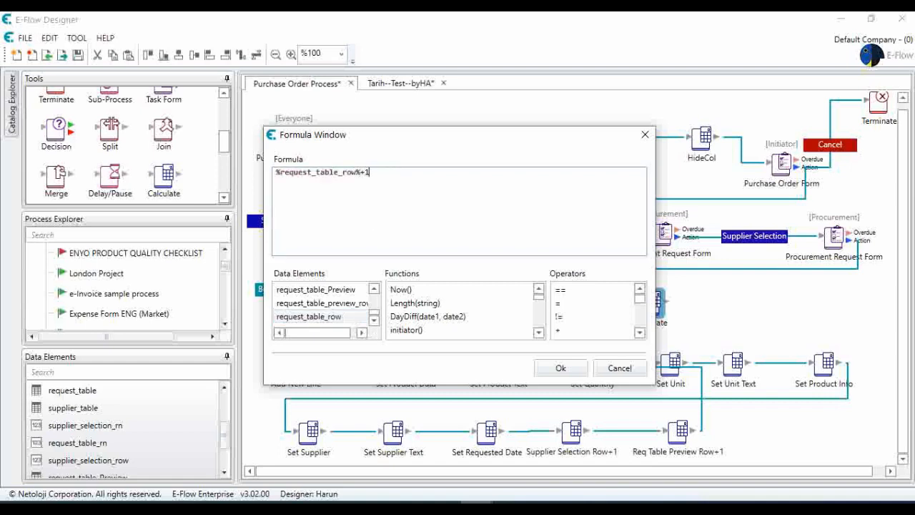
click(555, 367)
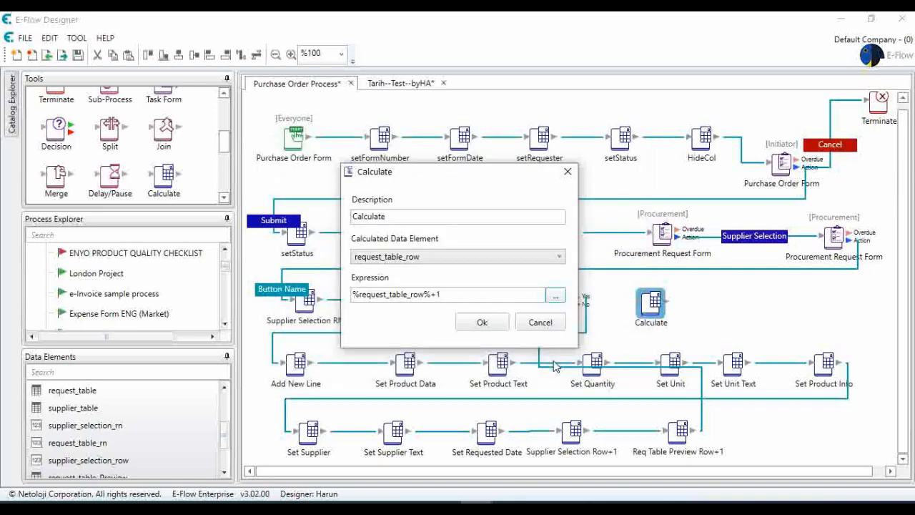
Describe the Calculate step as "Req Table Row + 1" and connect the RN>R decision's No output to it
drag(421, 216, 204, 206)
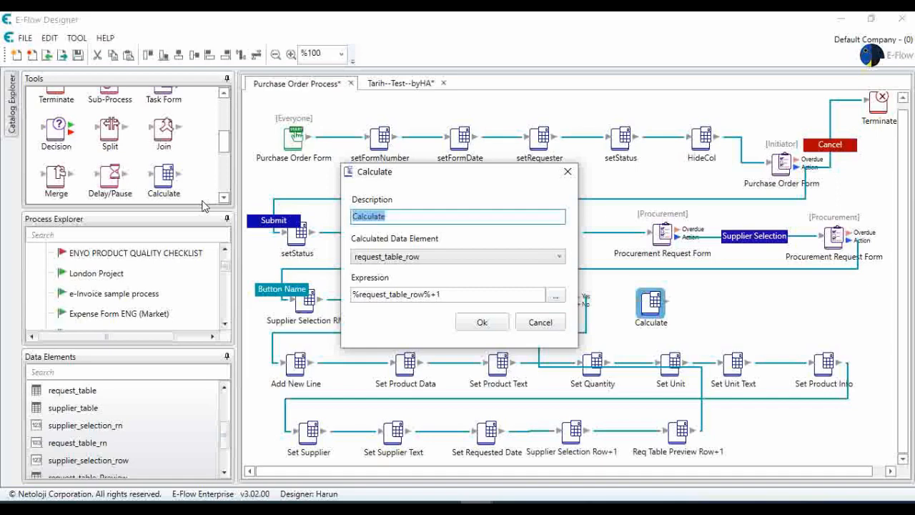
text(Req Table Row)
text(+ 1)
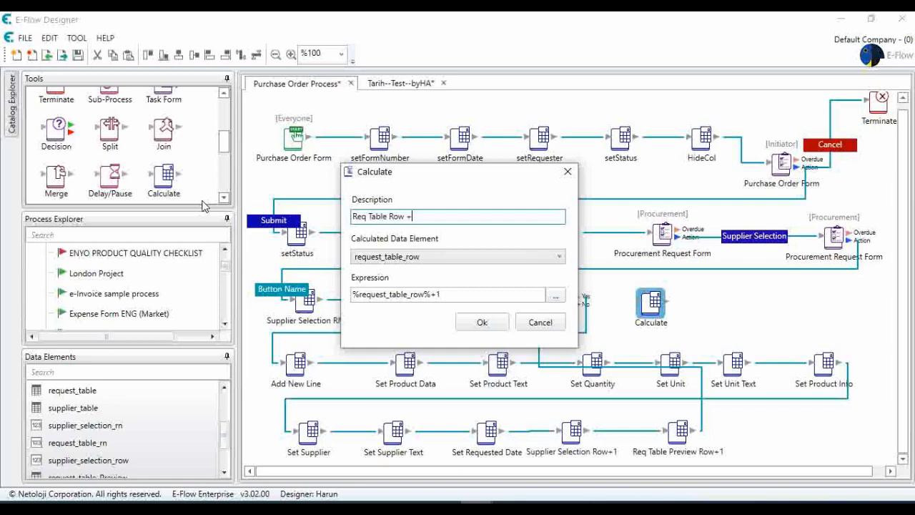
click(482, 322)
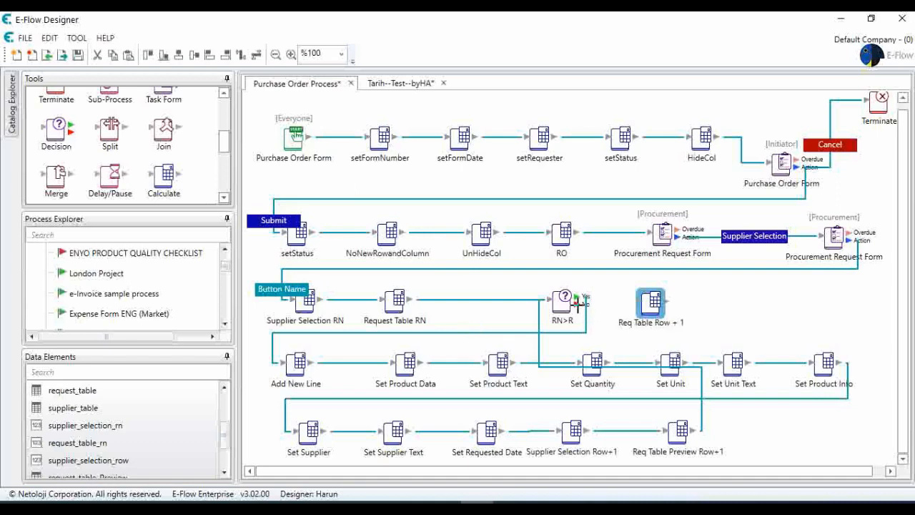
drag(577, 305, 655, 305)
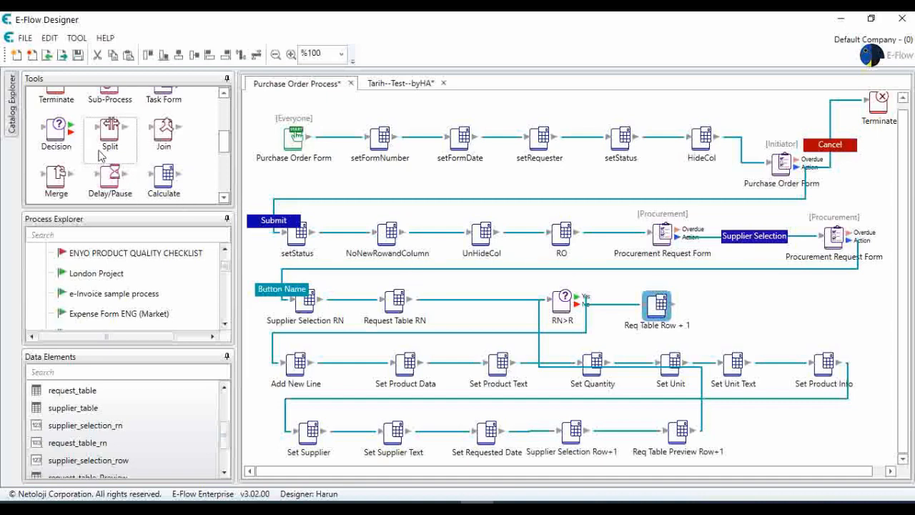
Add a Decision step connected after Req Table Row + 1 and clear the default formula from its expression
drag(61, 140, 735, 307)
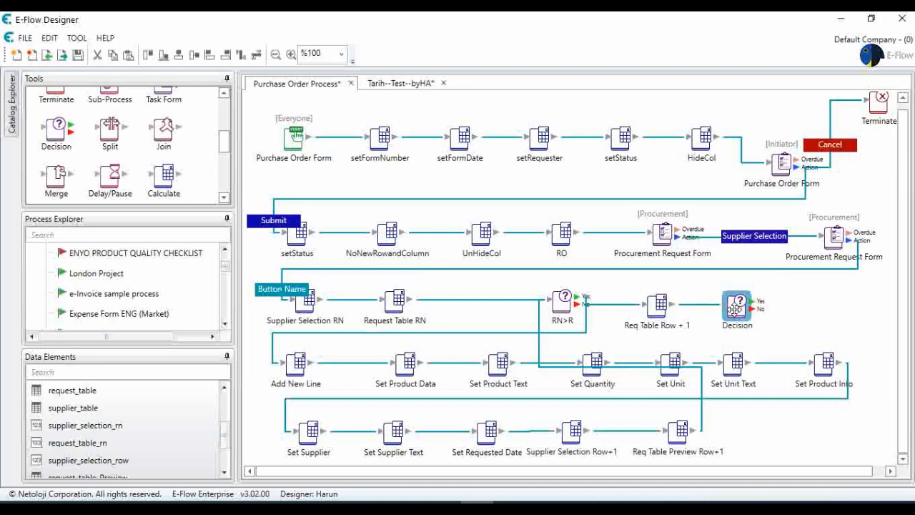
double_click(735, 307)
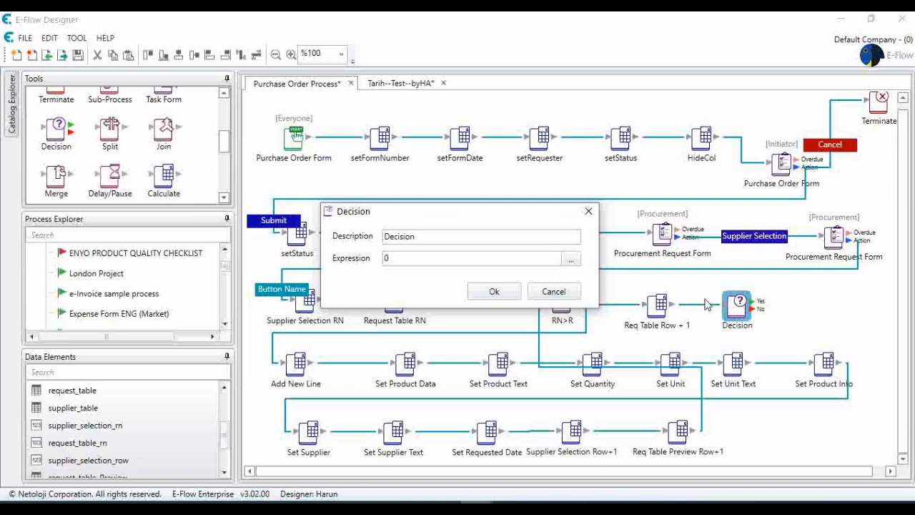
click(570, 259)
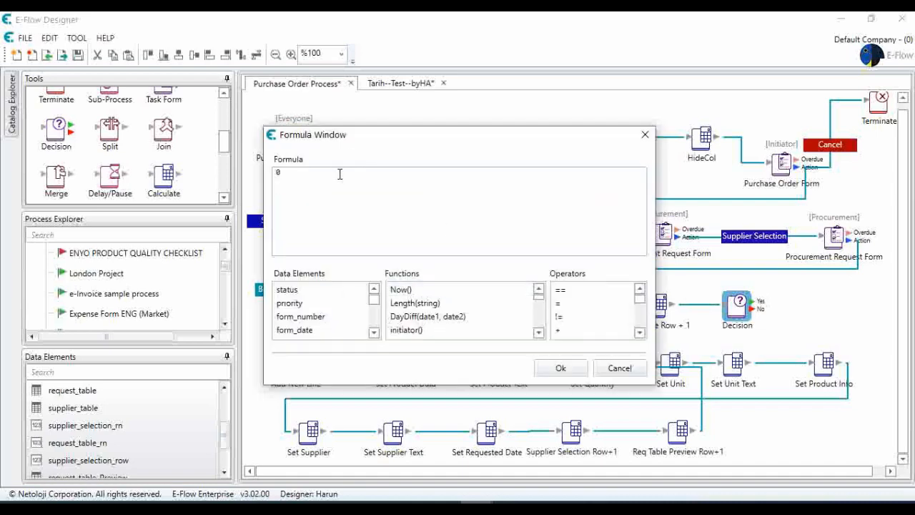
drag(339, 176, 141, 183)
key(BackSpace)
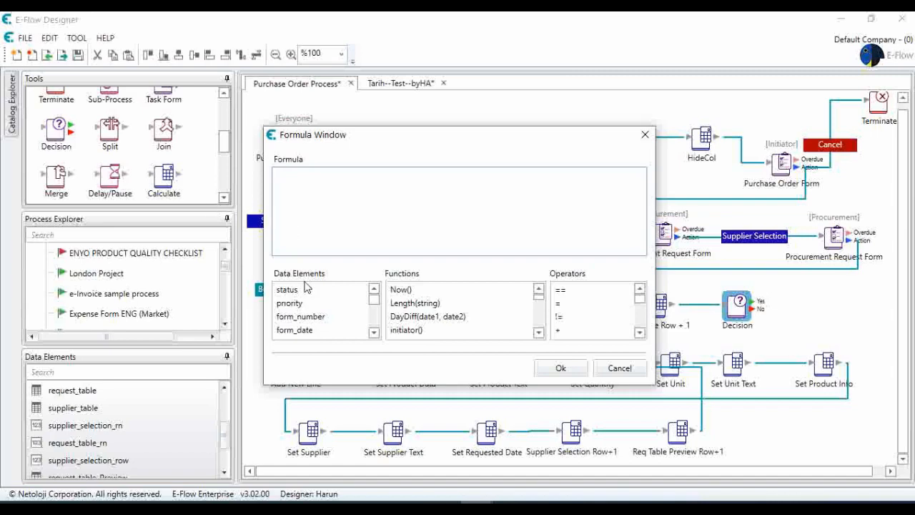
Build the expression %request_table_rn%>%request_table_row% for the new Decision step
click(374, 332)
click(374, 331)
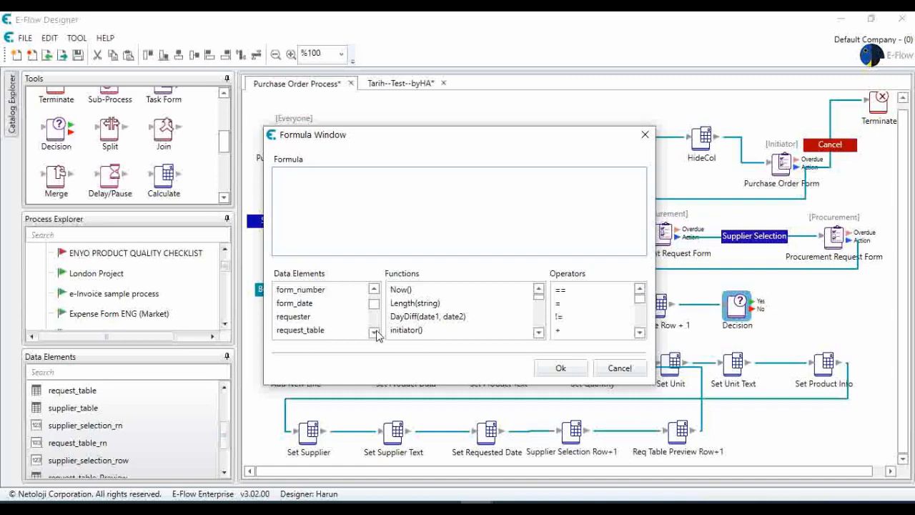
click(374, 332)
click(375, 332)
click(374, 332)
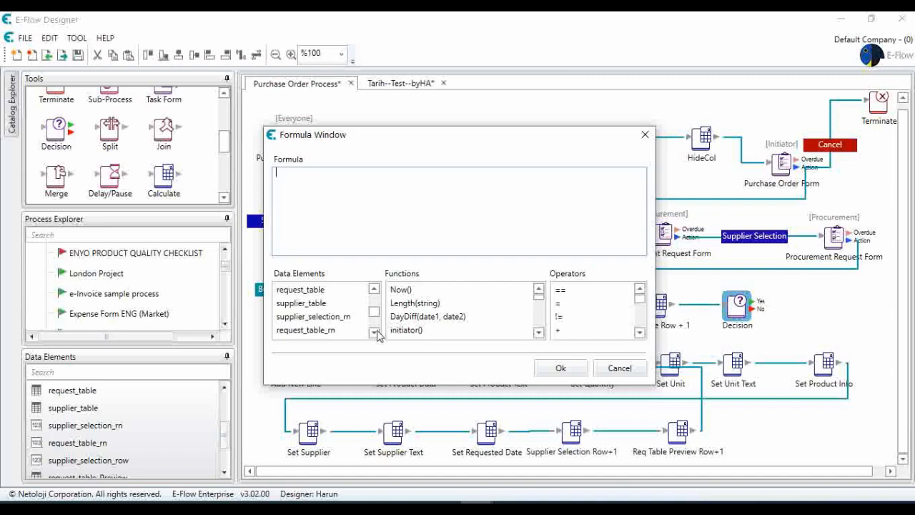
double_click(334, 331)
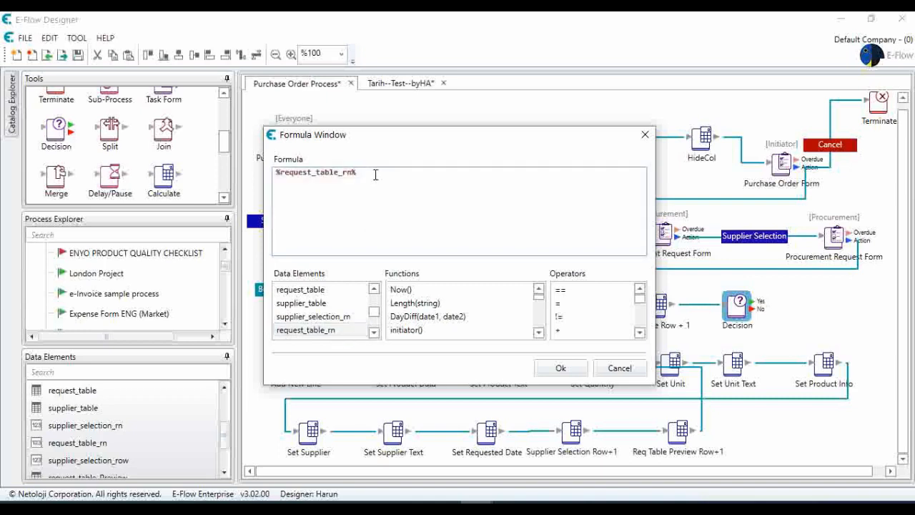
text(>)
scroll(373, 327, down, 2)
double_click(343, 317)
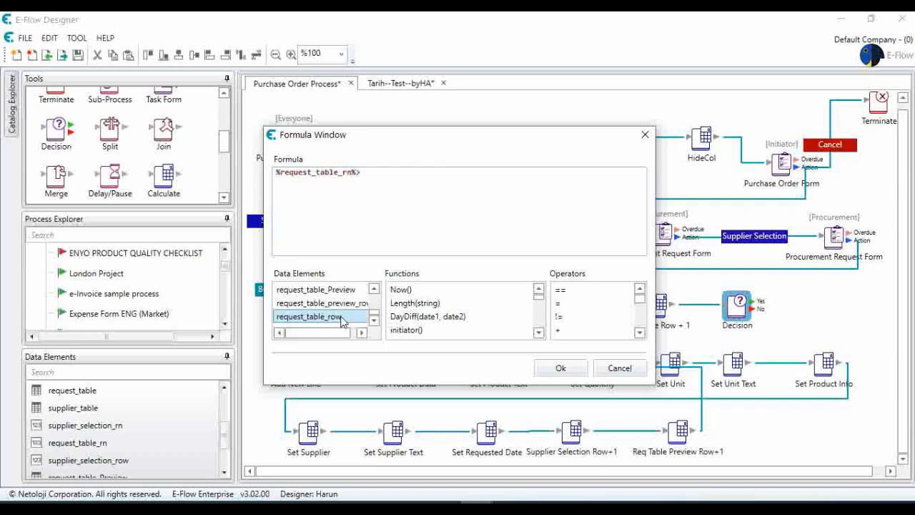
click(561, 369)
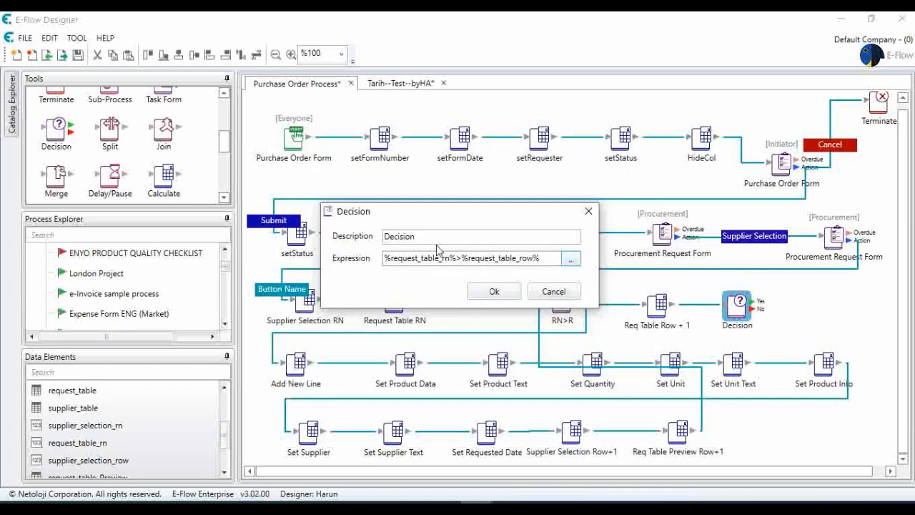
Describe the new Decision step as "Req Table RN>Req Table Row" and space it away from Req Table Row + 1
text(R)
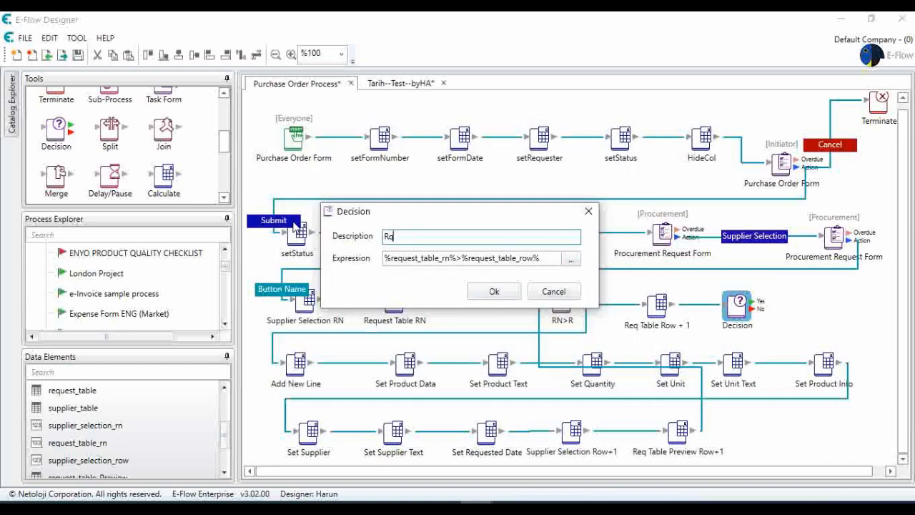
text(eq Table RN>Req Table R)
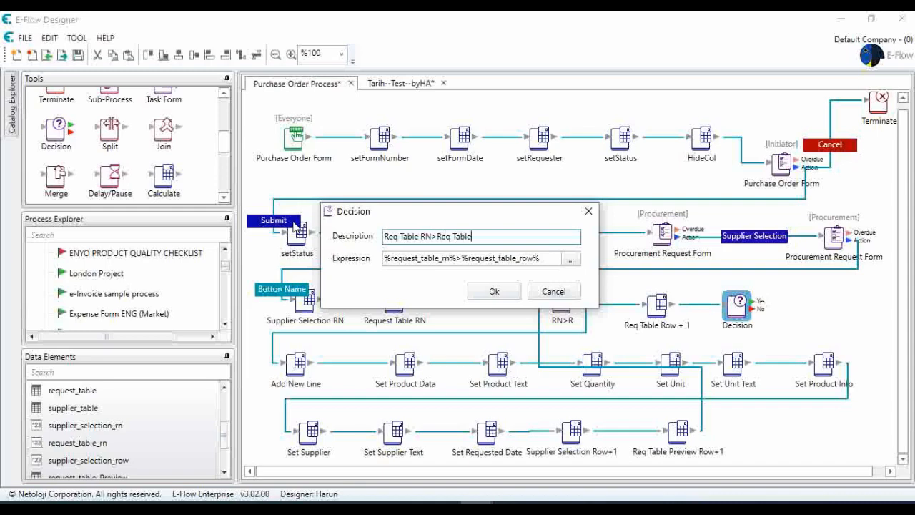
text(ow)
click(495, 293)
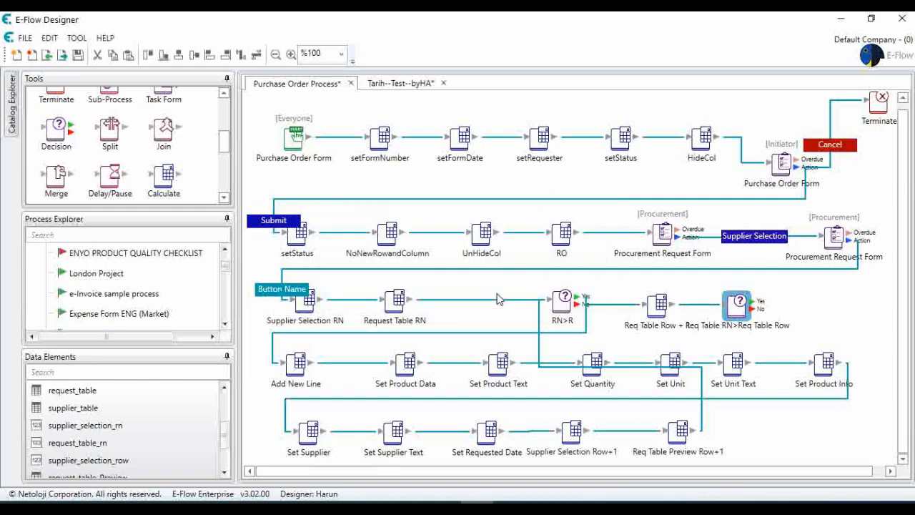
drag(738, 306, 748, 306)
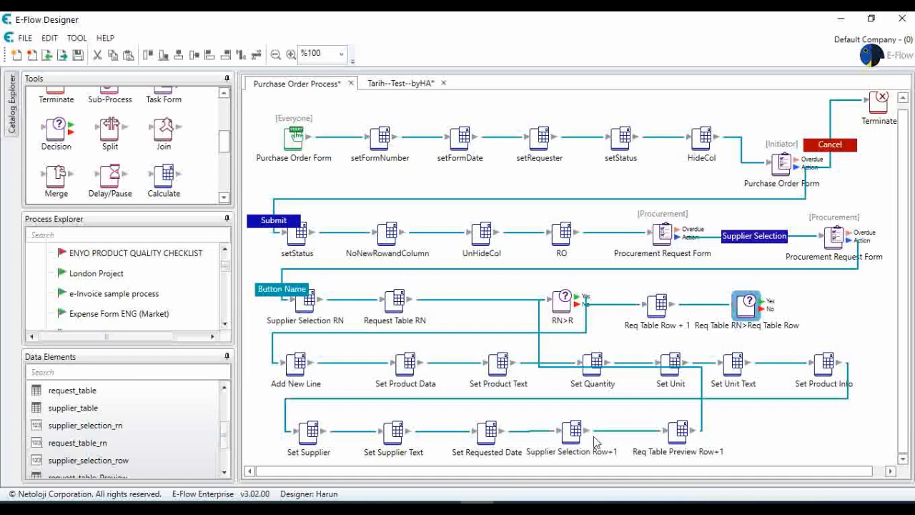
click(462, 400)
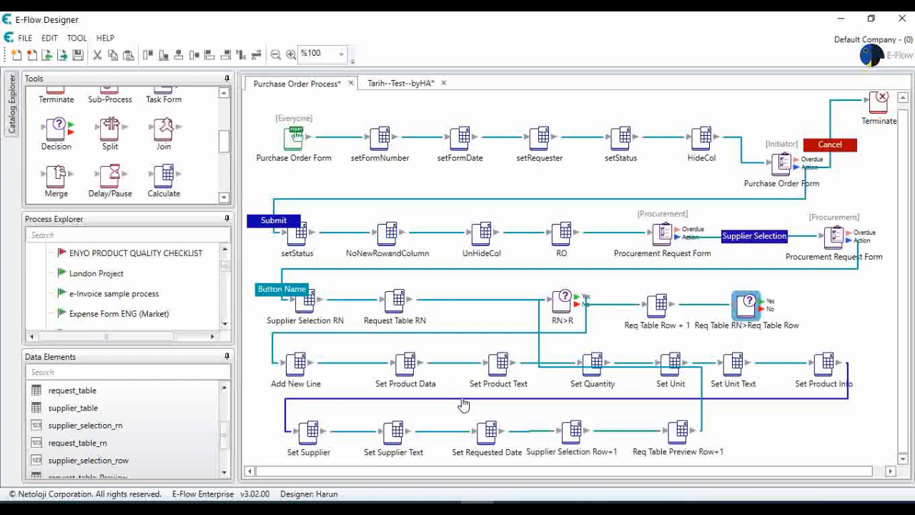
click(806, 327)
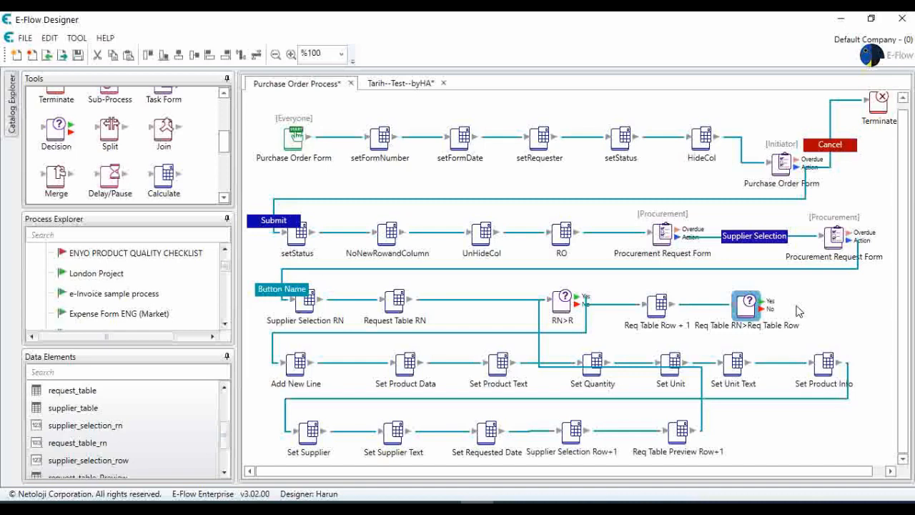
Add a Calculate step on the Yes output of Req Table RN>Req Table Row and set its calculated data element to supplier_selection_row
drag(165, 176, 815, 304)
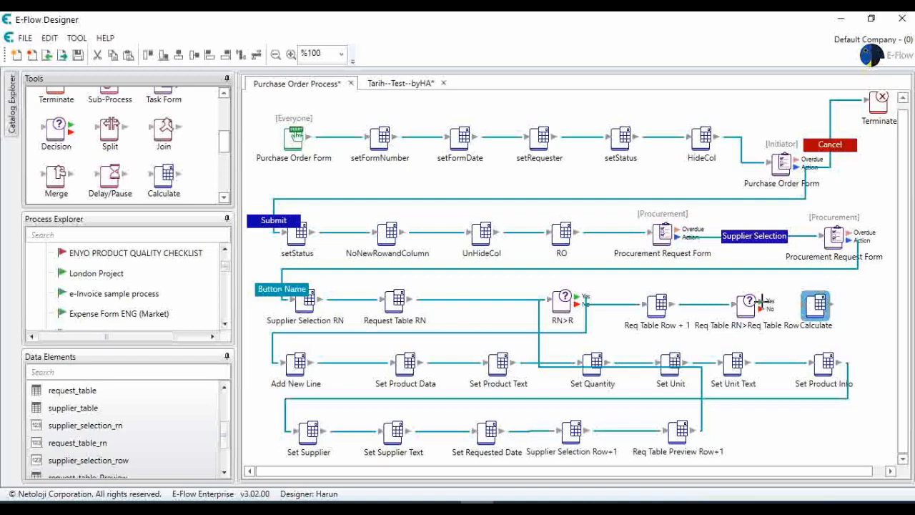
drag(764, 301, 819, 304)
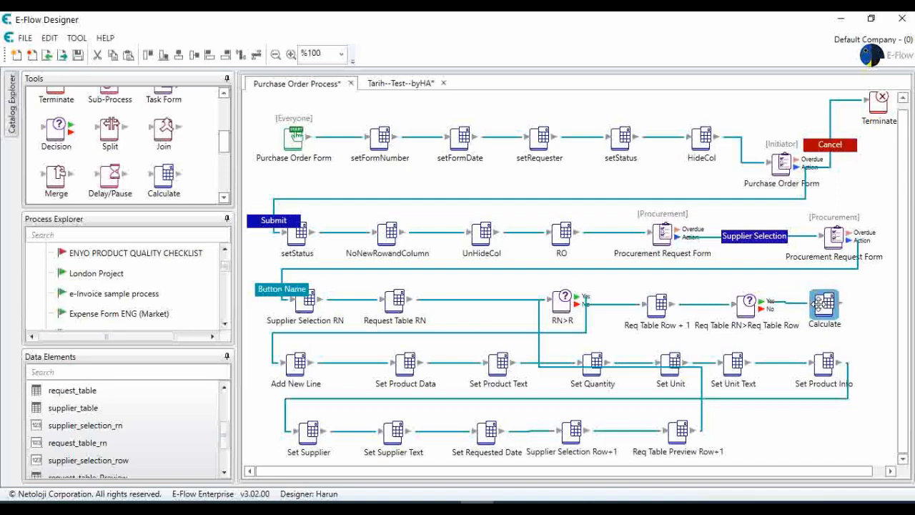
double_click(823, 304)
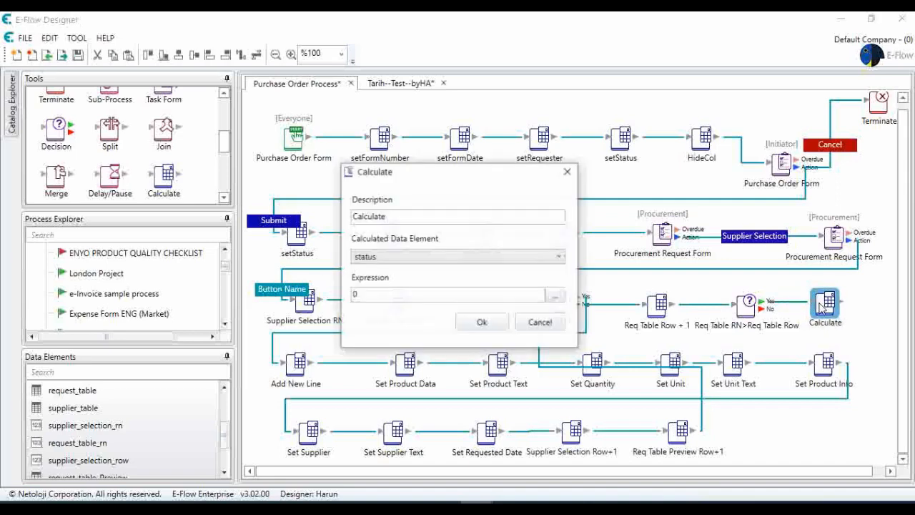
click(447, 255)
scroll(461, 368, down, 1)
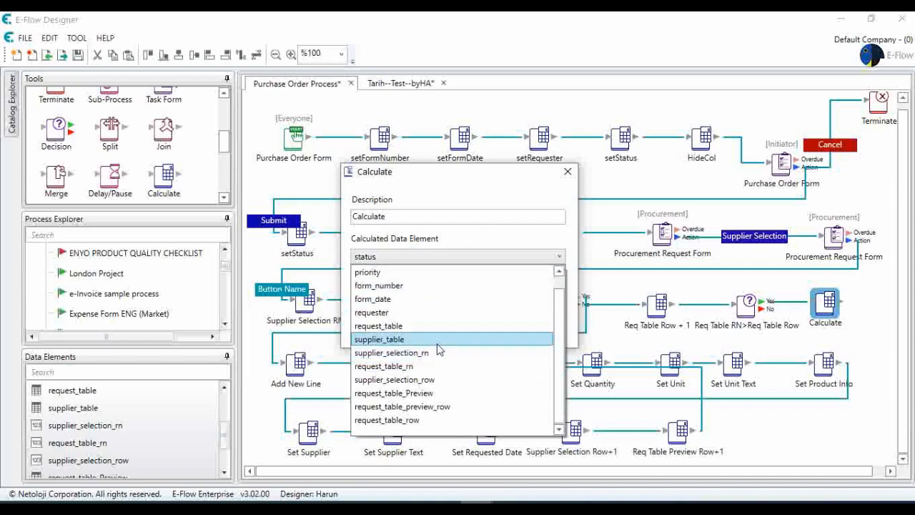
click(429, 381)
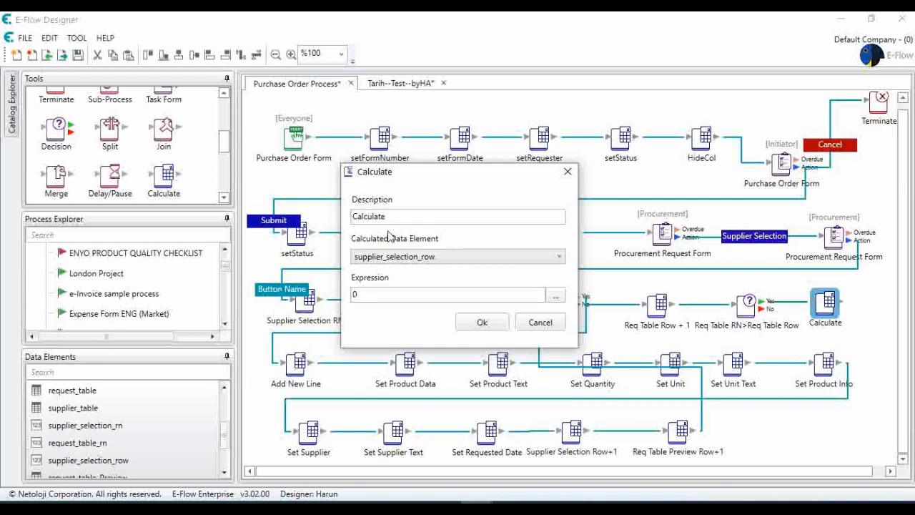
Describe the new Calculate step as "Supplier Row=0" and accept its settings with the expression left at 0
drag(395, 217, 271, 208)
text(S)
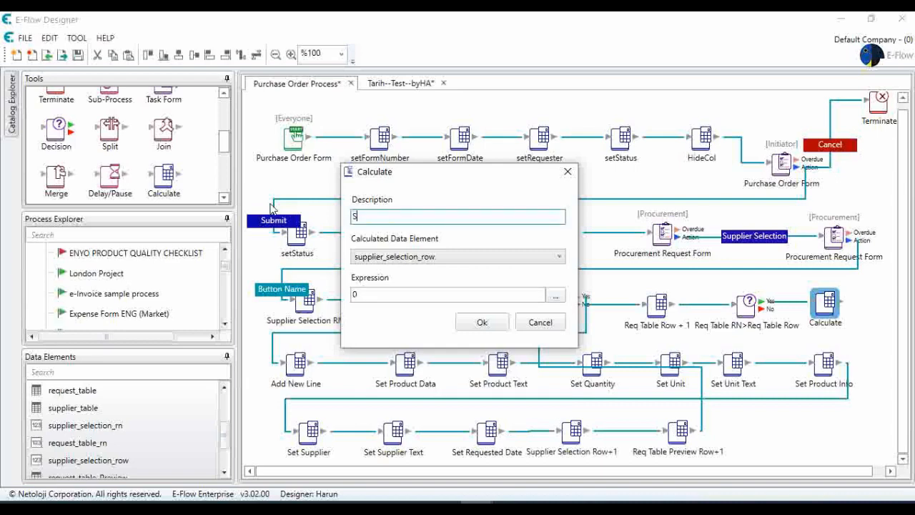
text(upplier Row=0)
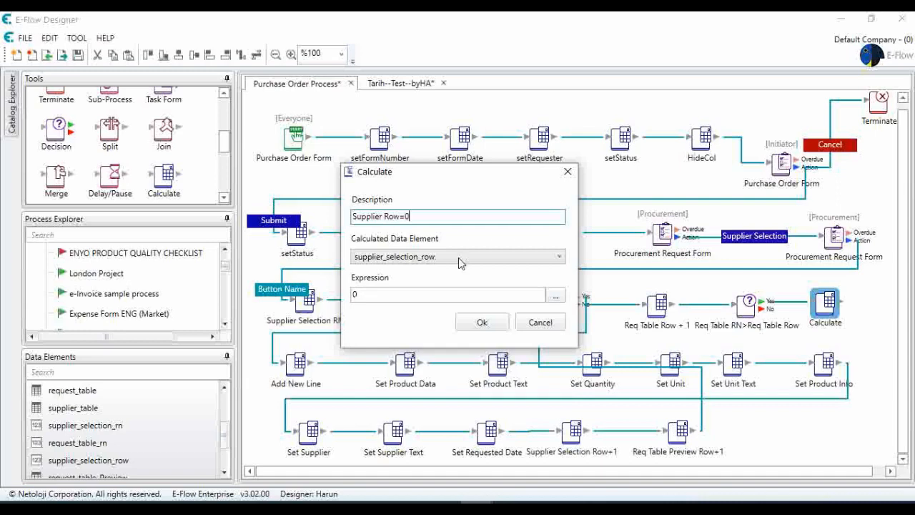
click(484, 323)
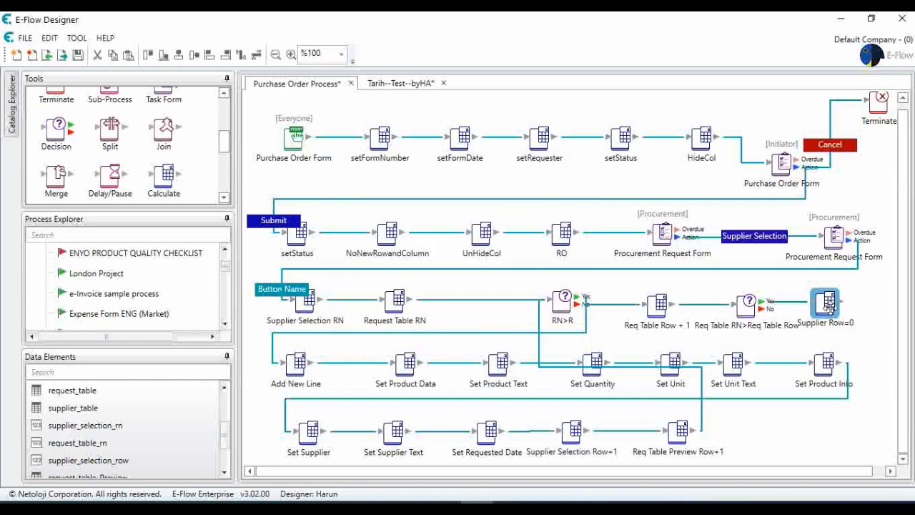
Space Supplier Row=0 away from its neighbour, connect it back to the RN>R decision and save the process
drag(826, 304, 843, 304)
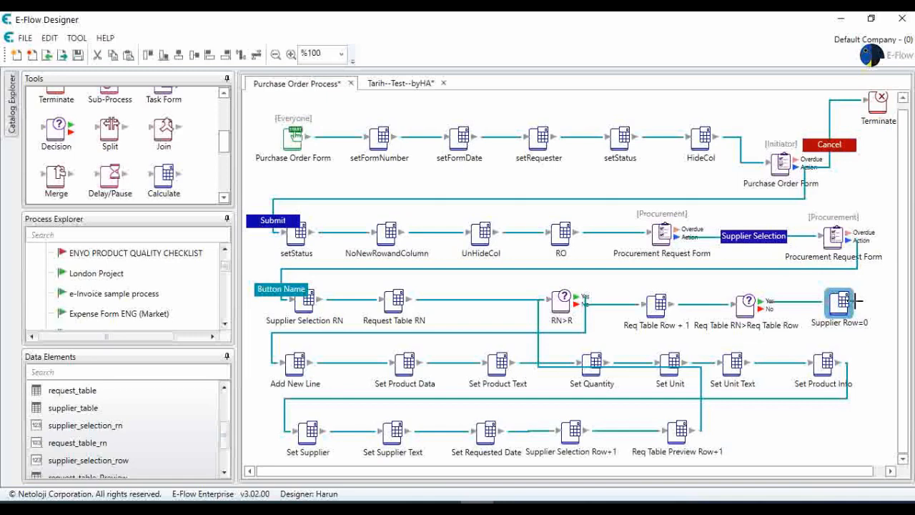
drag(856, 301, 563, 304)
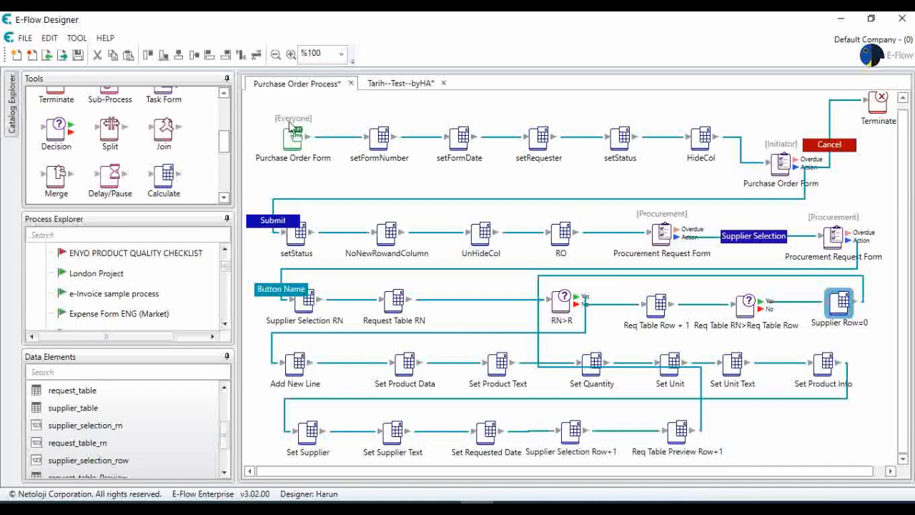
click(78, 57)
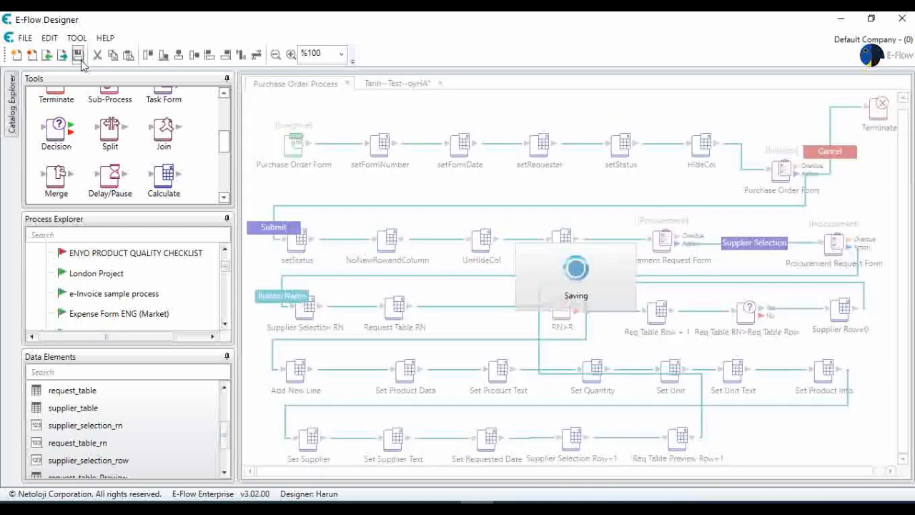